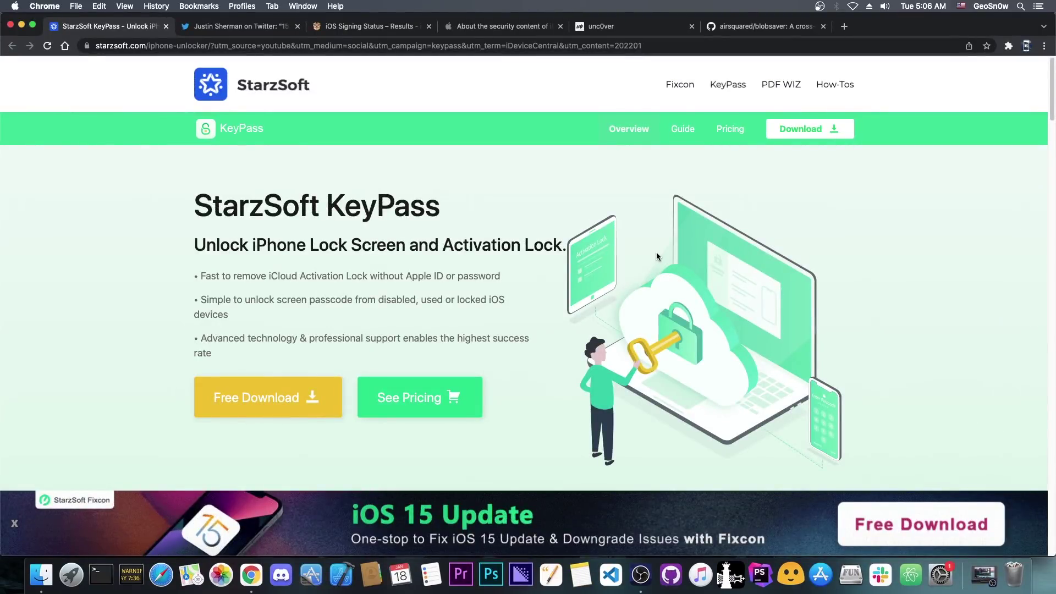
Scroll through the StarzSoft KeyPass page, then close its tab.
scroll(504, 209, down, 3)
scroll(551, 203, up, 2)
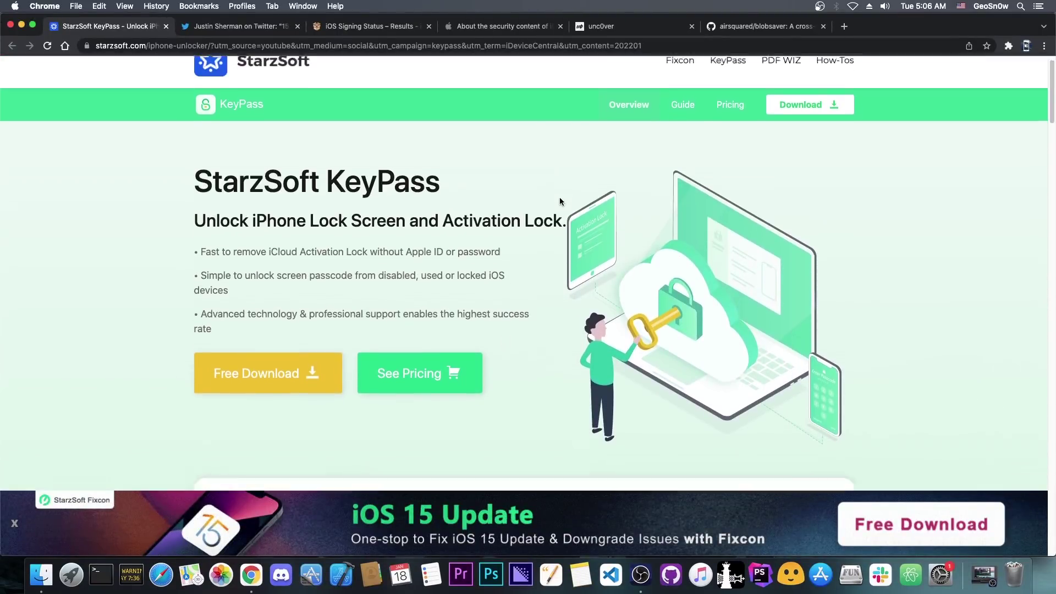
scroll(560, 200, down, 8)
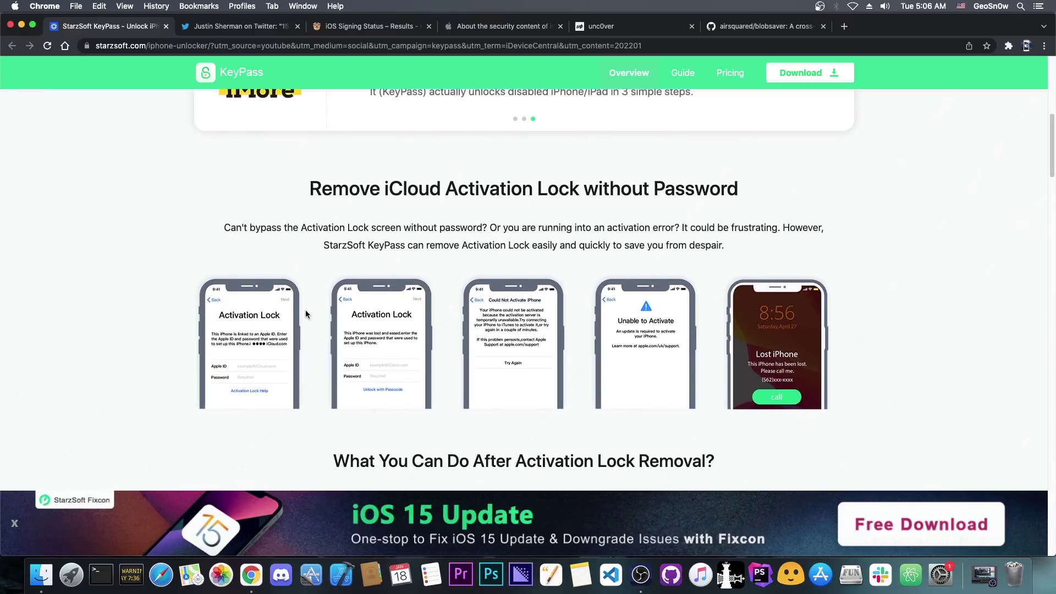
scroll(305, 309, down, 2)
scroll(305, 309, down, 10)
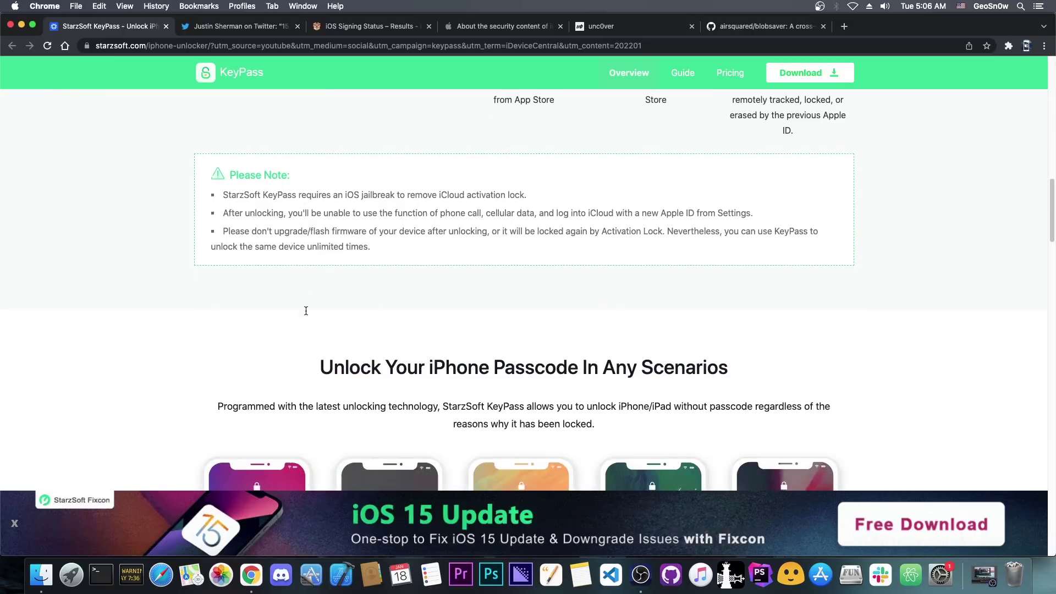
scroll(305, 314, down, 3)
scroll(305, 314, up, 12)
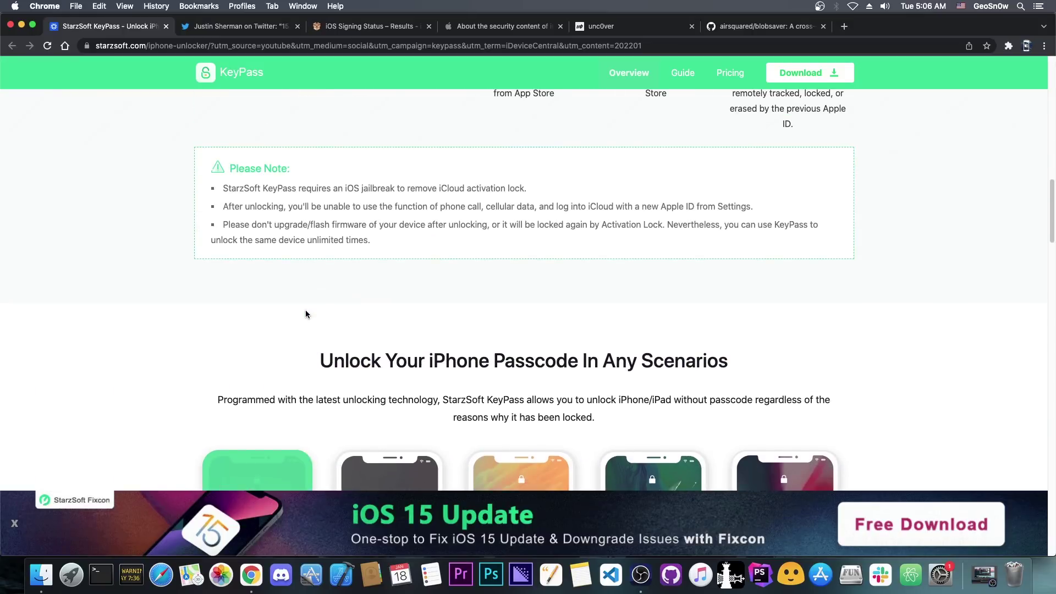
scroll(305, 314, up, 6)
key(super+w)
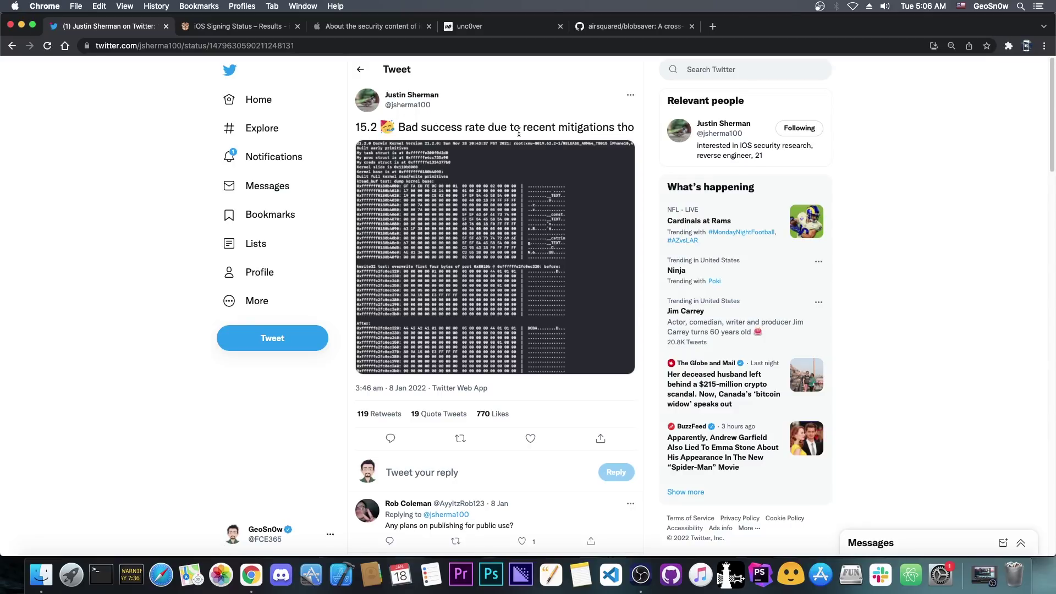
click(479, 192)
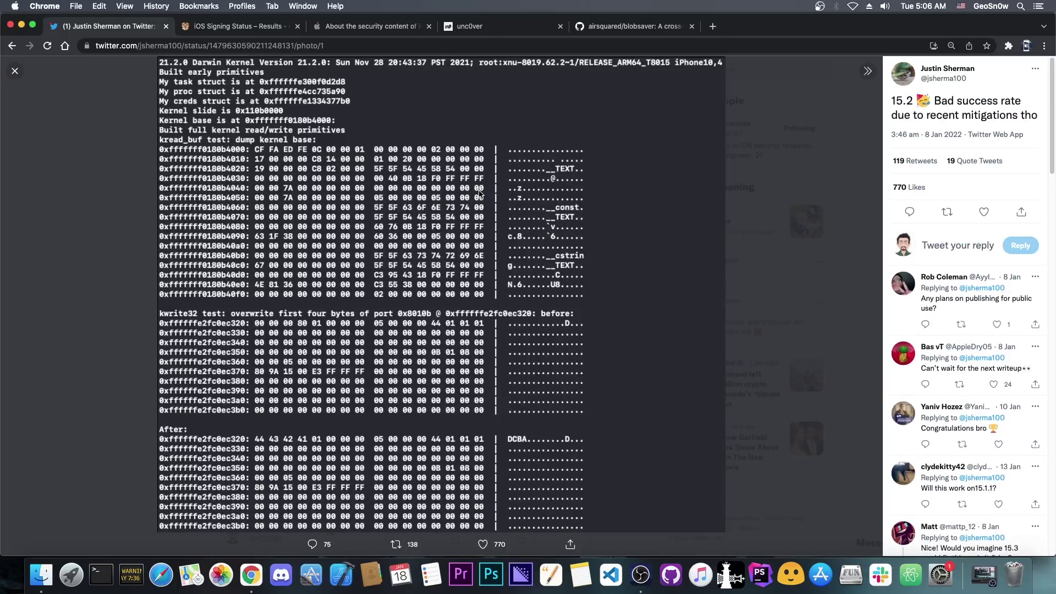
key(Escape)
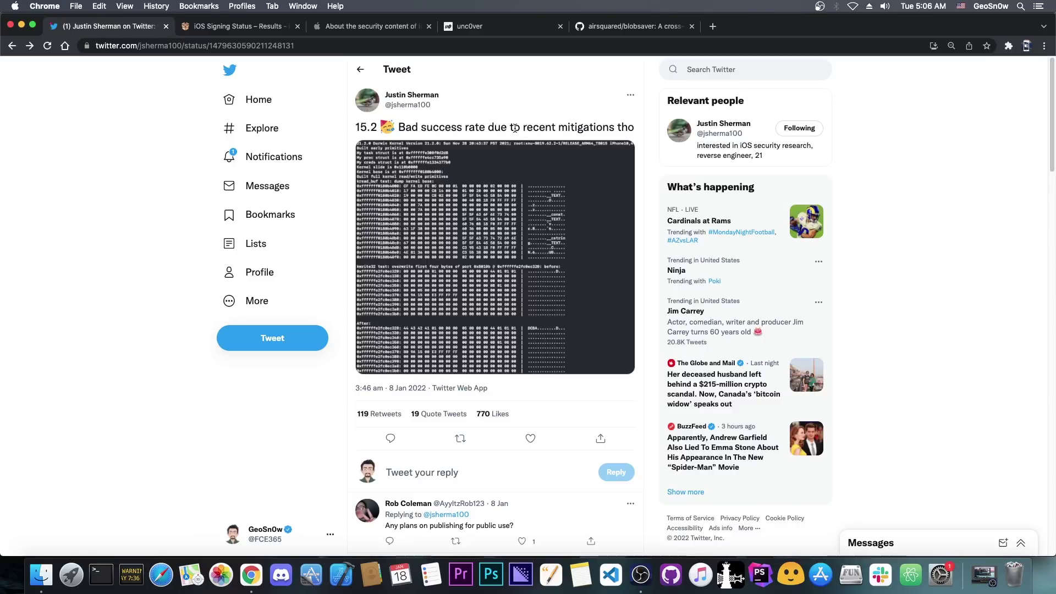
Show the unc0ver site offering the v8.0.2 download for iOS 11.0–14.8.
click(488, 27)
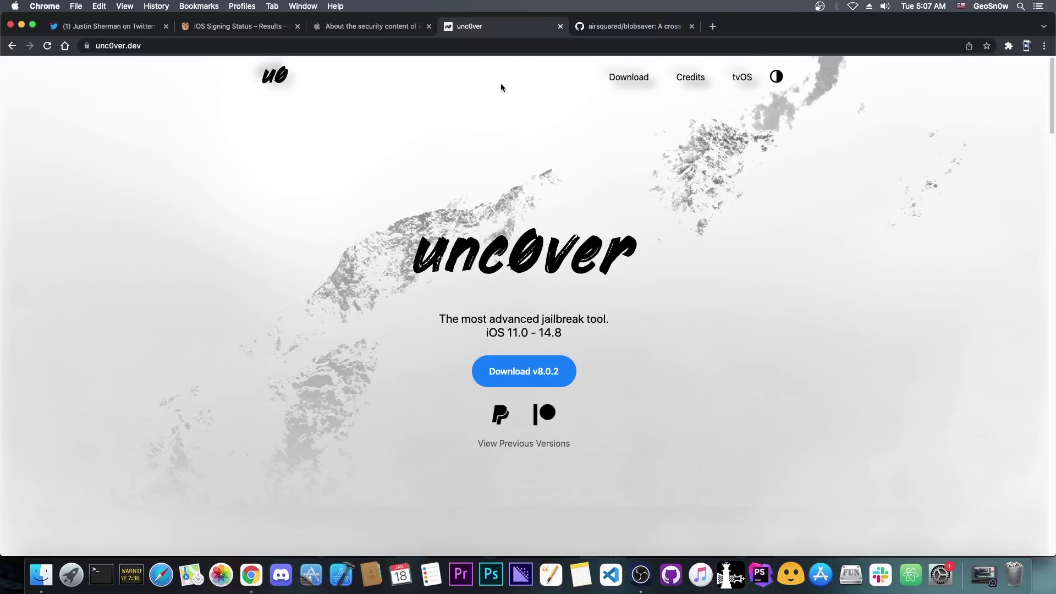
scroll(597, 181, down, 10)
scroll(598, 188, up, 10)
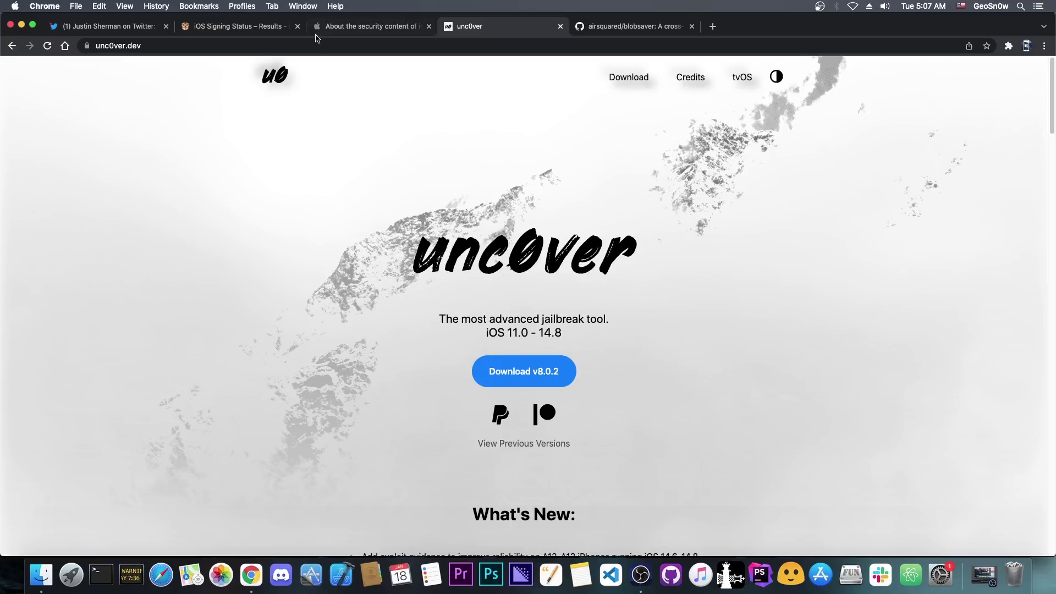
Review the iPhone14,5 iOS signing status results page.
click(259, 27)
scroll(85, 433, down, 2)
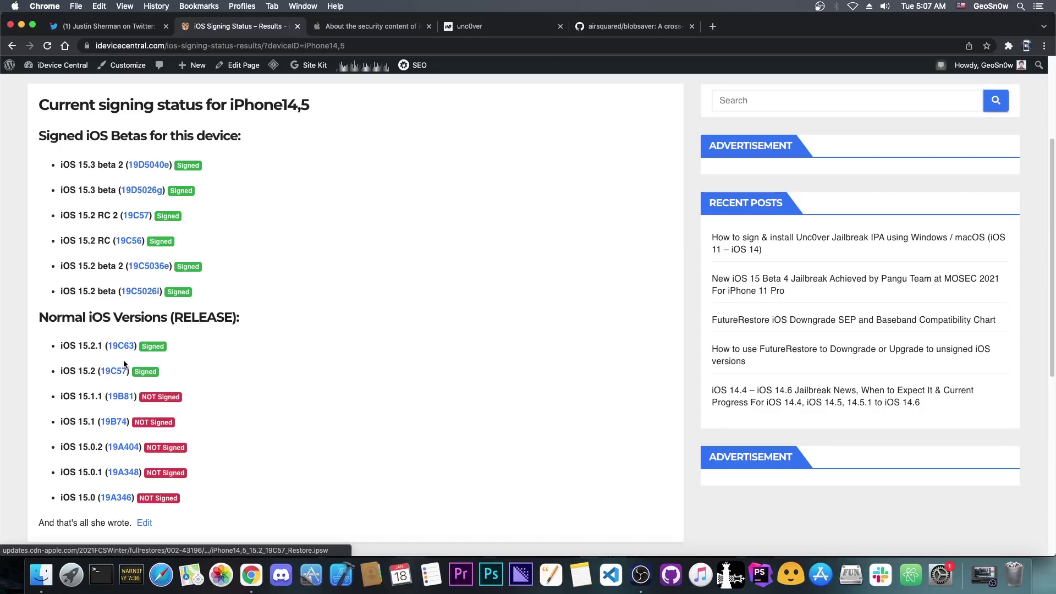
scroll(360, 295, up, 1)
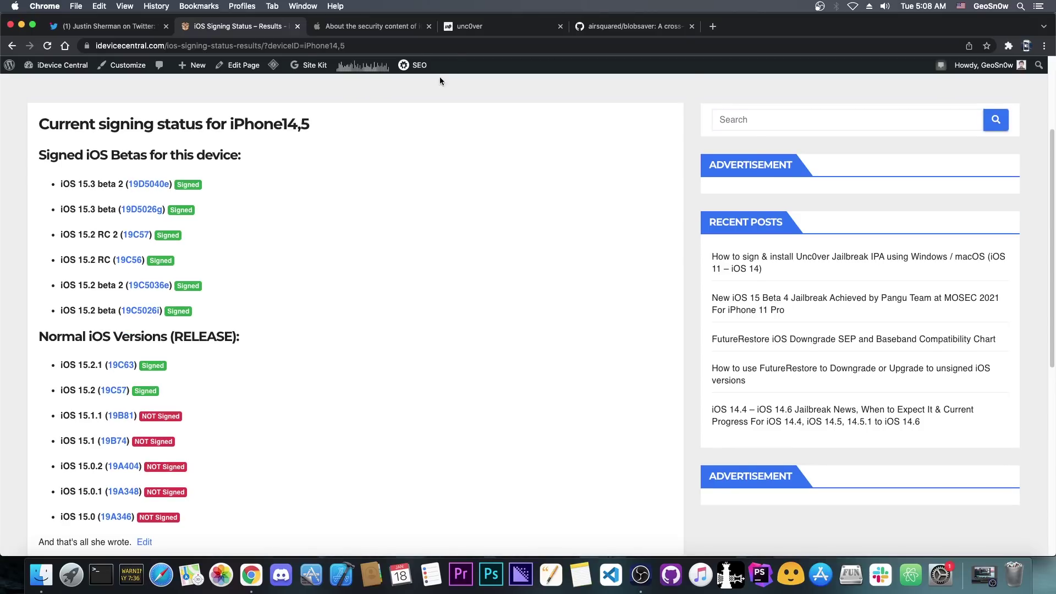
Glance at the unc0ver site, then return to the signing status showing 15.2.1 and 15.2 signed.
click(466, 33)
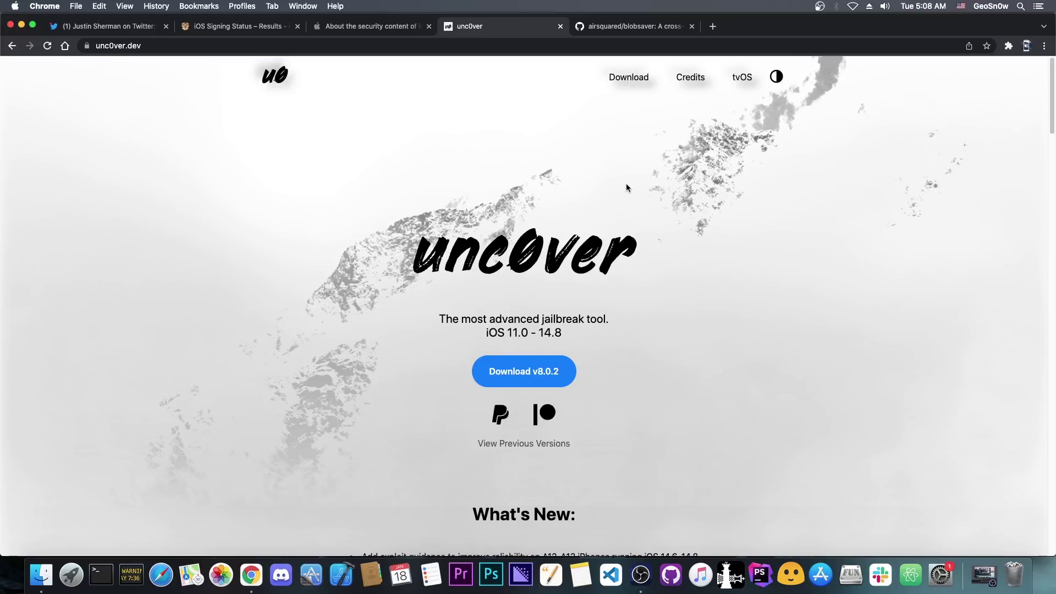
scroll(651, 226, down, 3)
scroll(652, 226, up, 3)
click(242, 26)
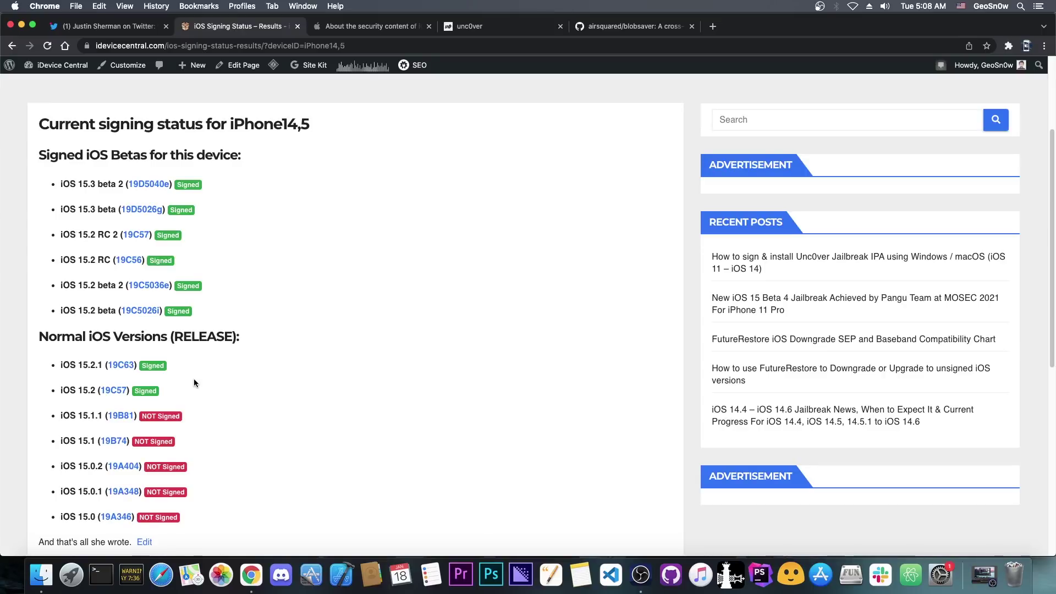
scroll(174, 404, down, 3)
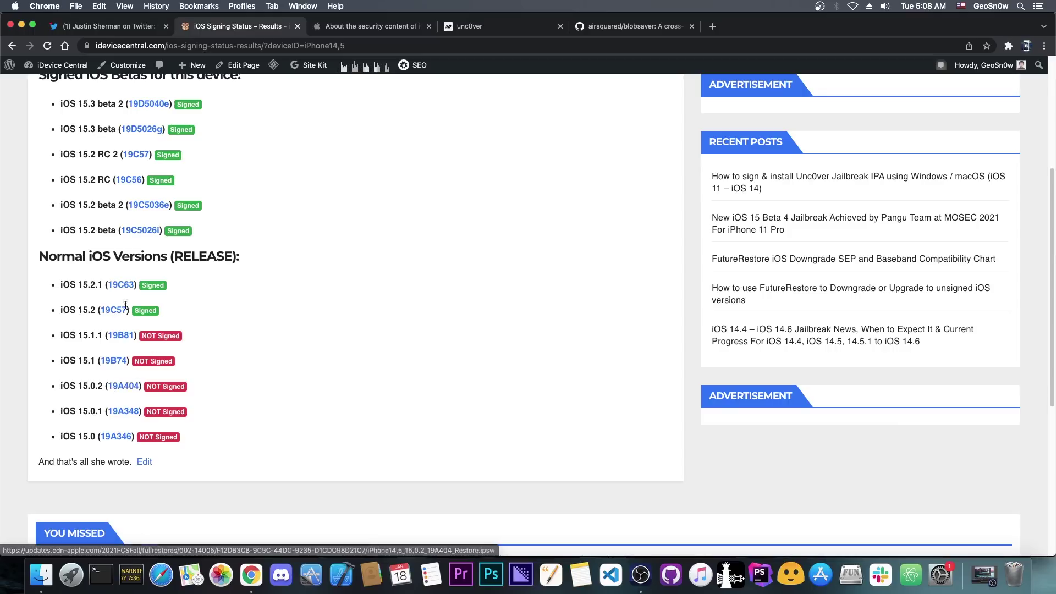
scroll(92, 305, up, 3)
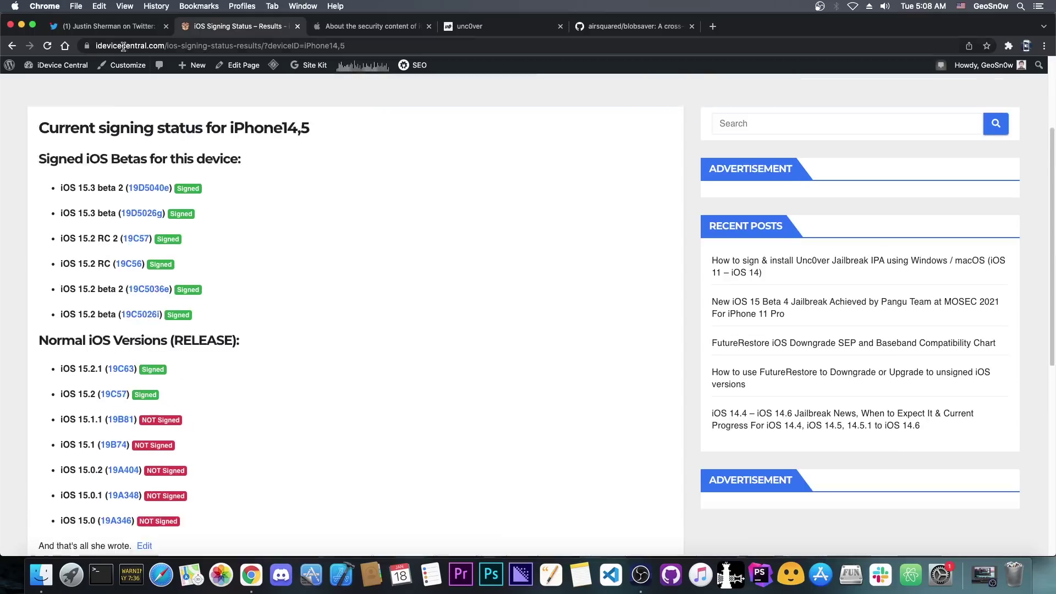
View the tweet's kernel log screenshot, browse Apple's iOS 15.2 security notes, then return to the tweet.
click(108, 26)
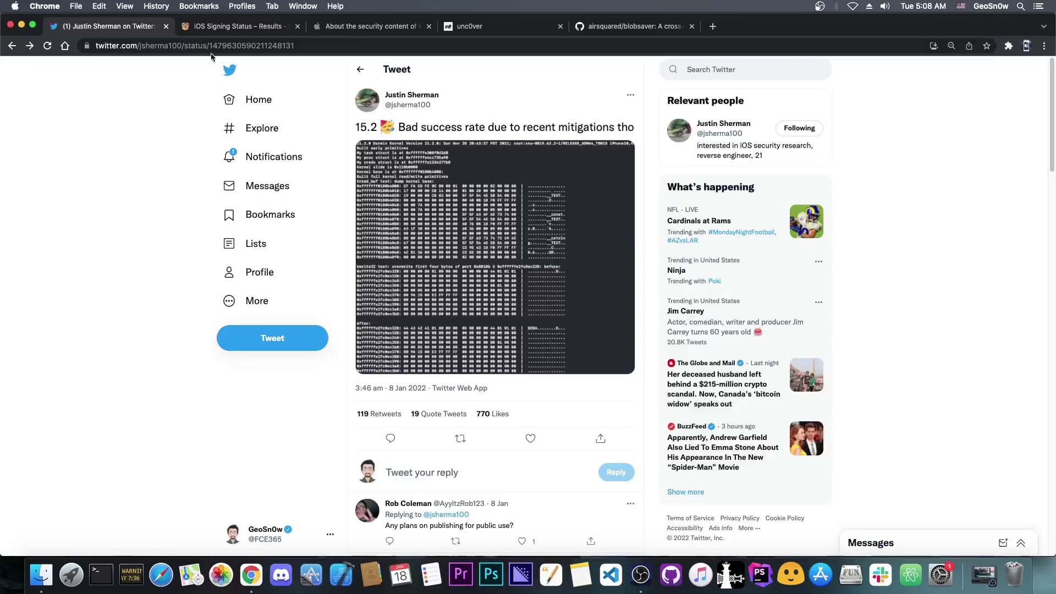
click(400, 171)
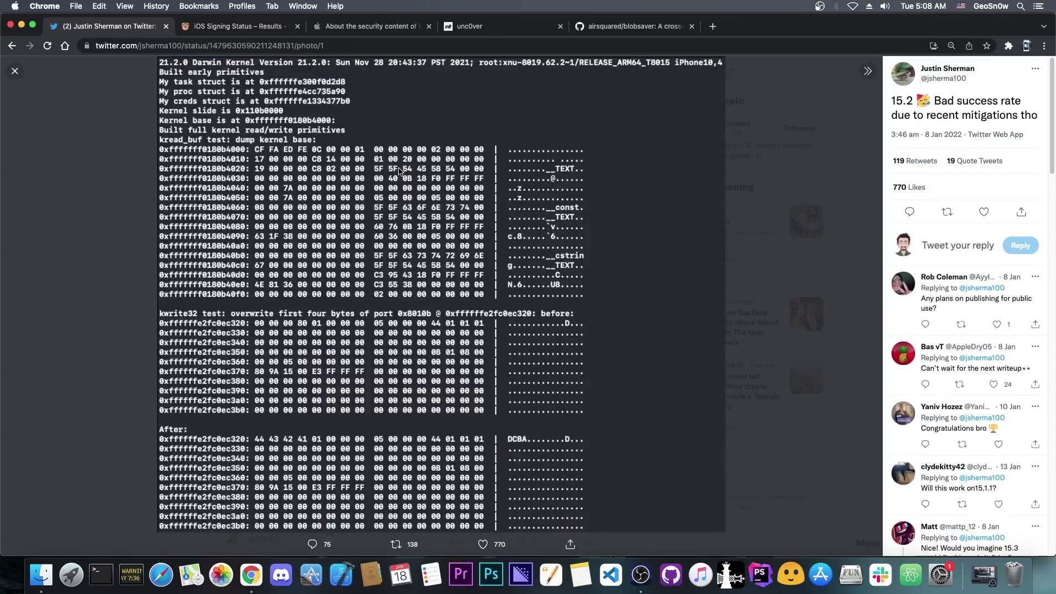
key(super+3)
scroll(523, 195, down, 5)
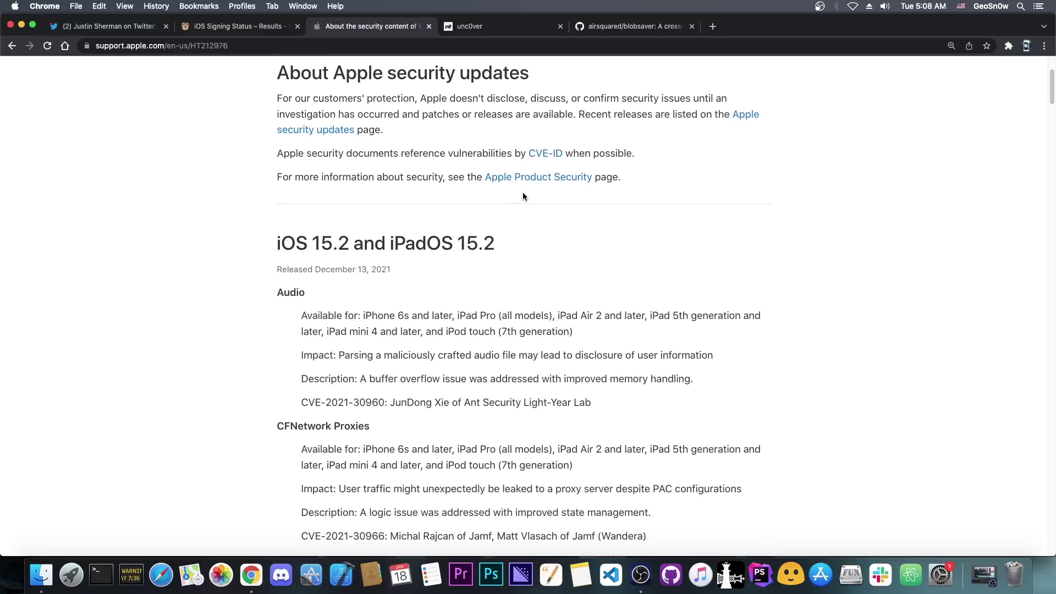
scroll(523, 195, down, 8)
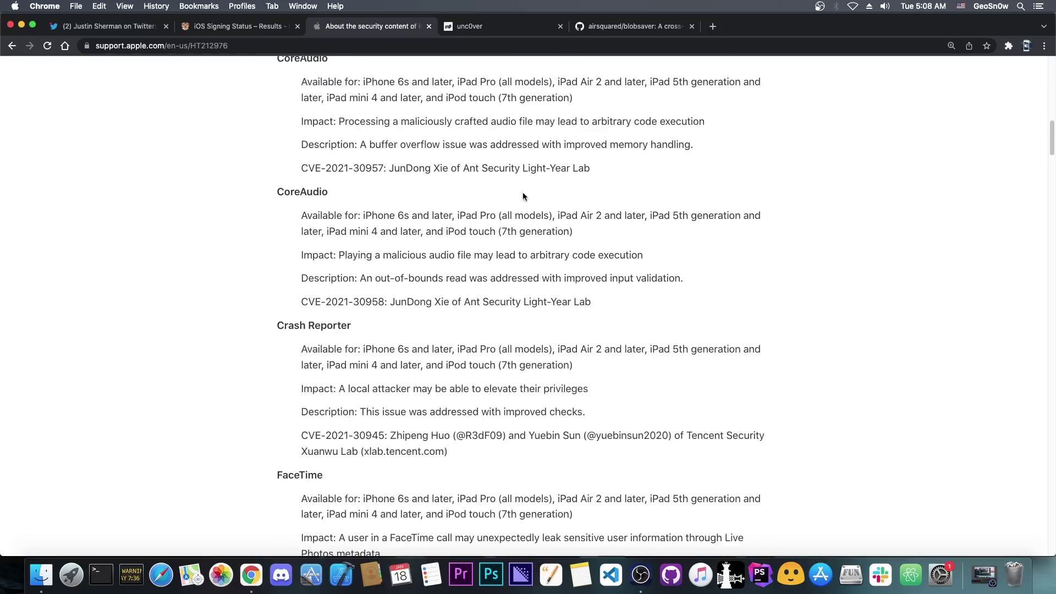
scroll(524, 196, down, 3)
scroll(523, 196, down, 4)
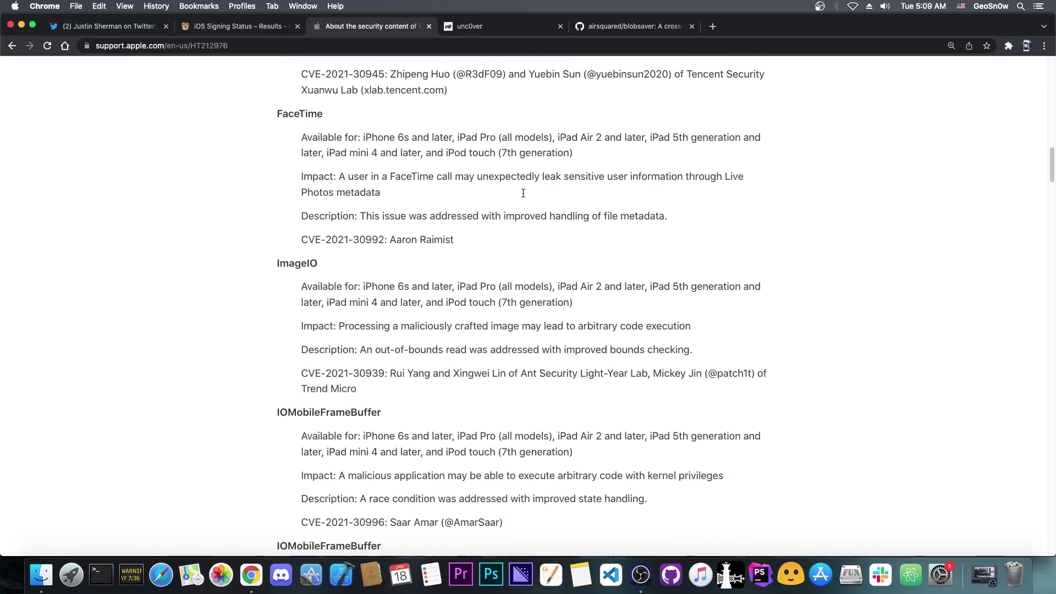
scroll(524, 196, down, 5)
scroll(447, 199, down, 10)
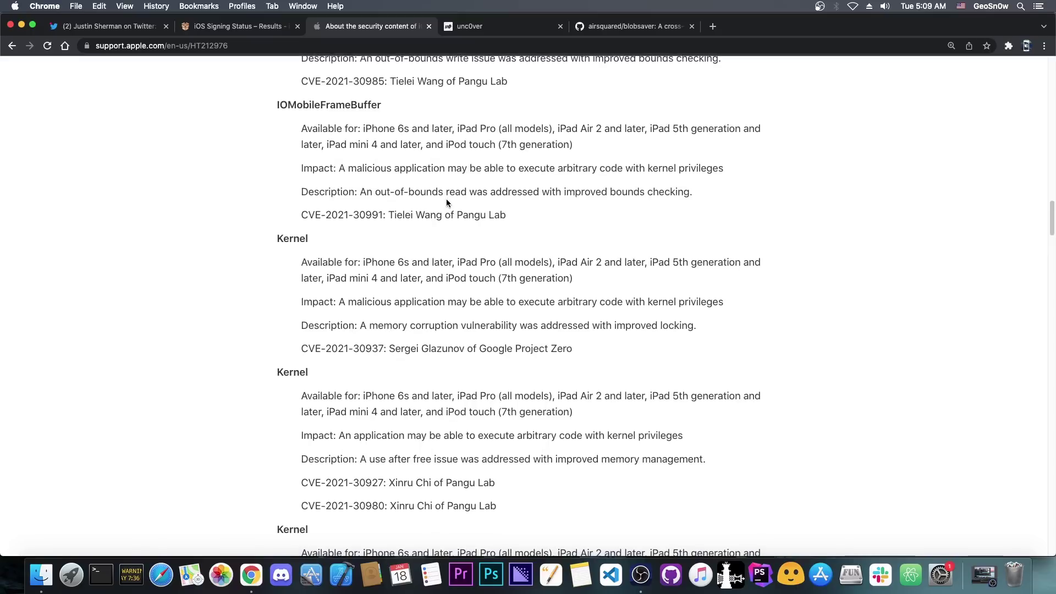
scroll(447, 199, down, 6)
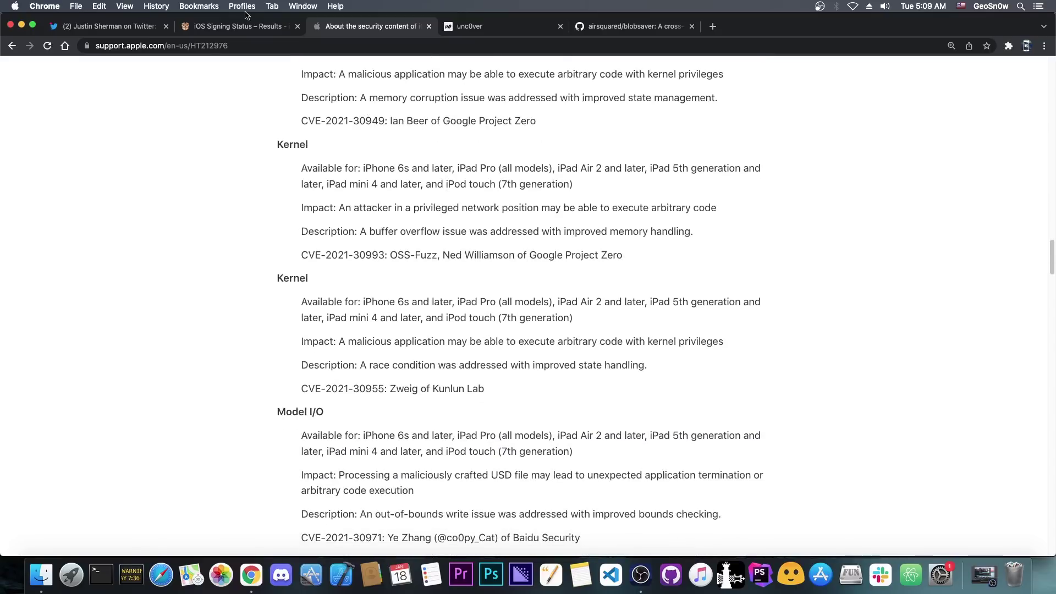
click(130, 27)
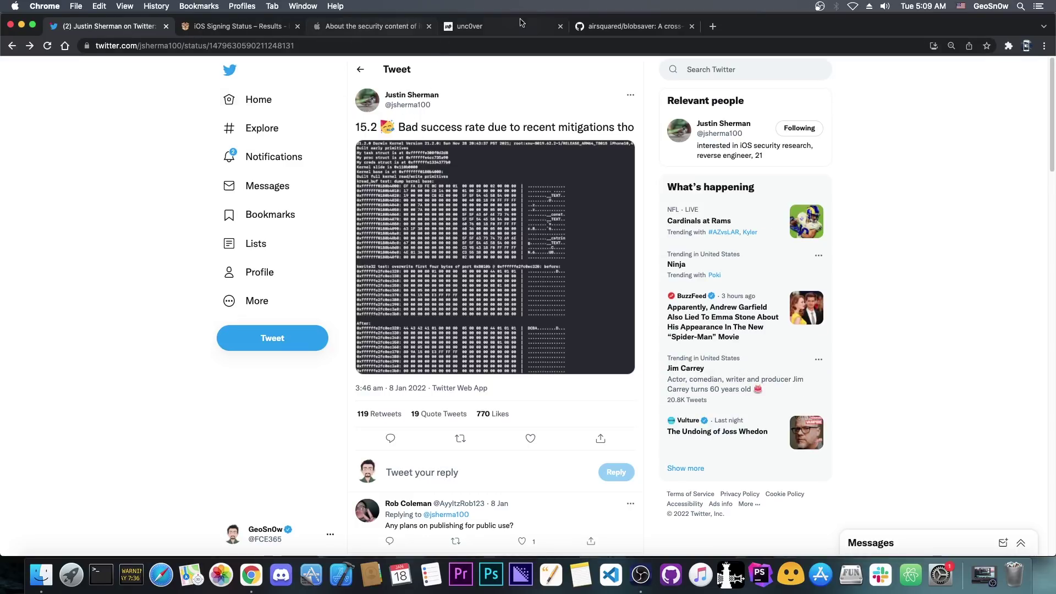
Go from the airsquared/blobsaver repository to the v3.0.4 release assets, including blobsaver-3.0.4.dmg.
click(648, 31)
scroll(611, 327, down, 5)
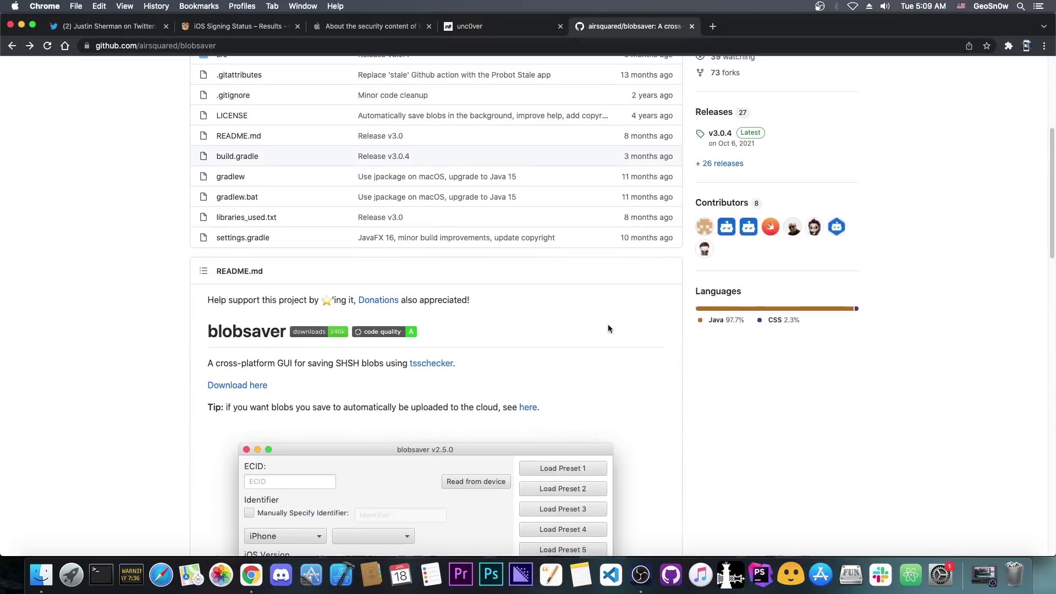
scroll(608, 328, down, 5)
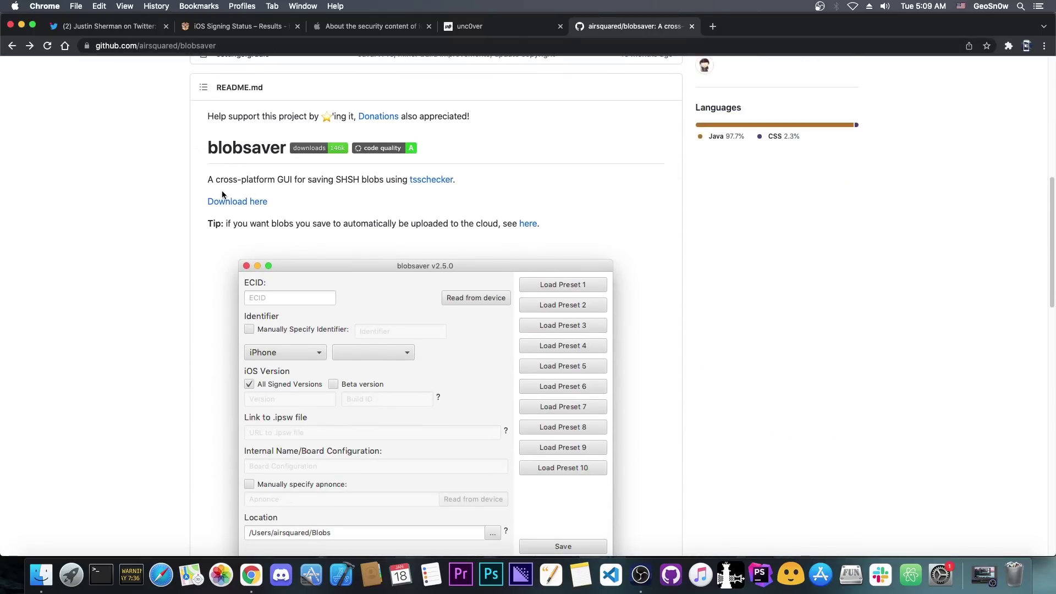
scroll(322, 185, up, 10)
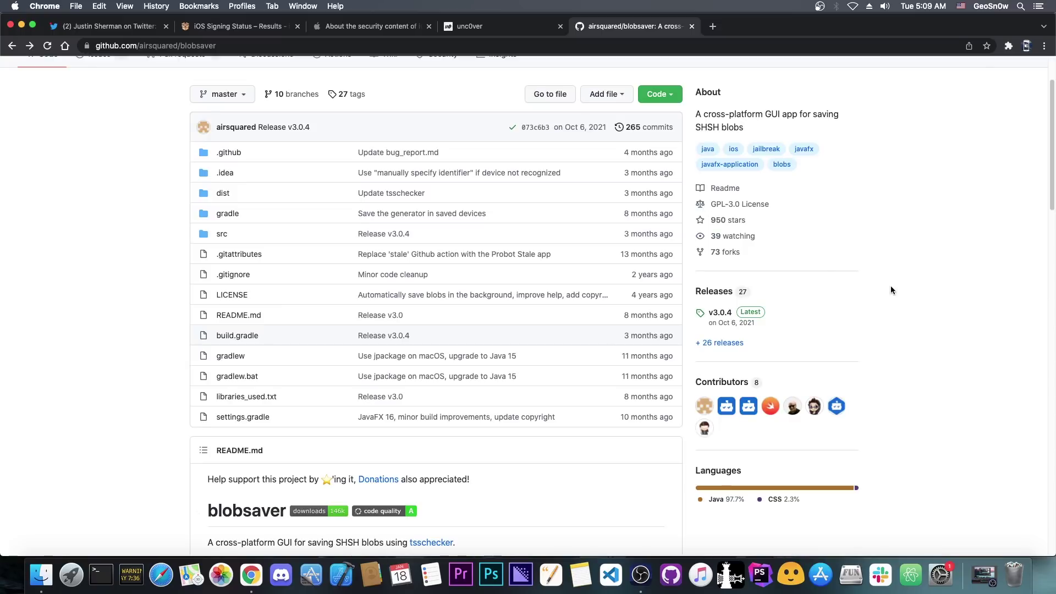
click(724, 316)
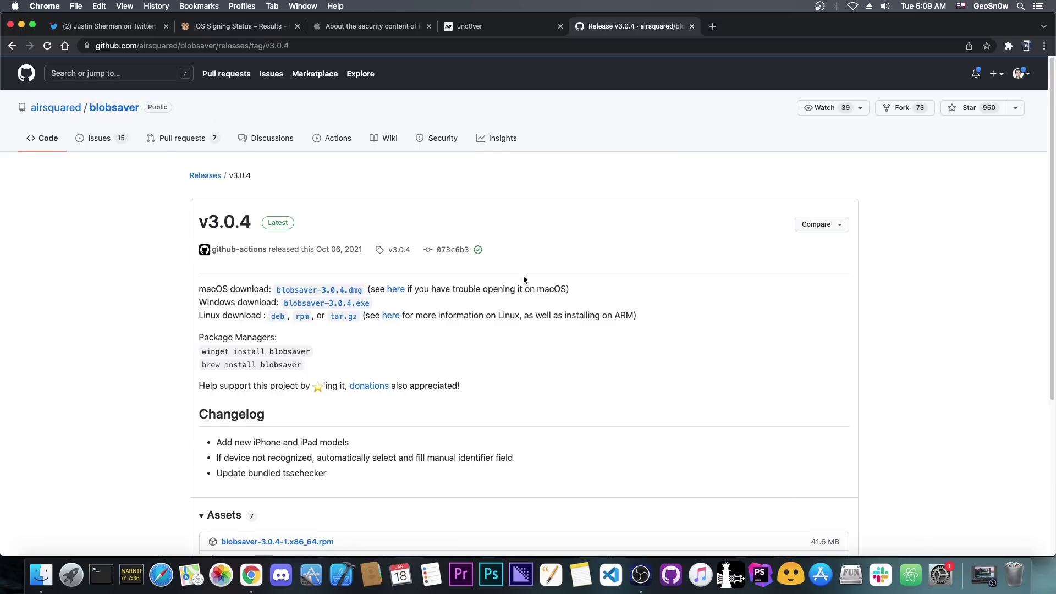
scroll(345, 336, down, 4)
scroll(345, 341, down, 2)
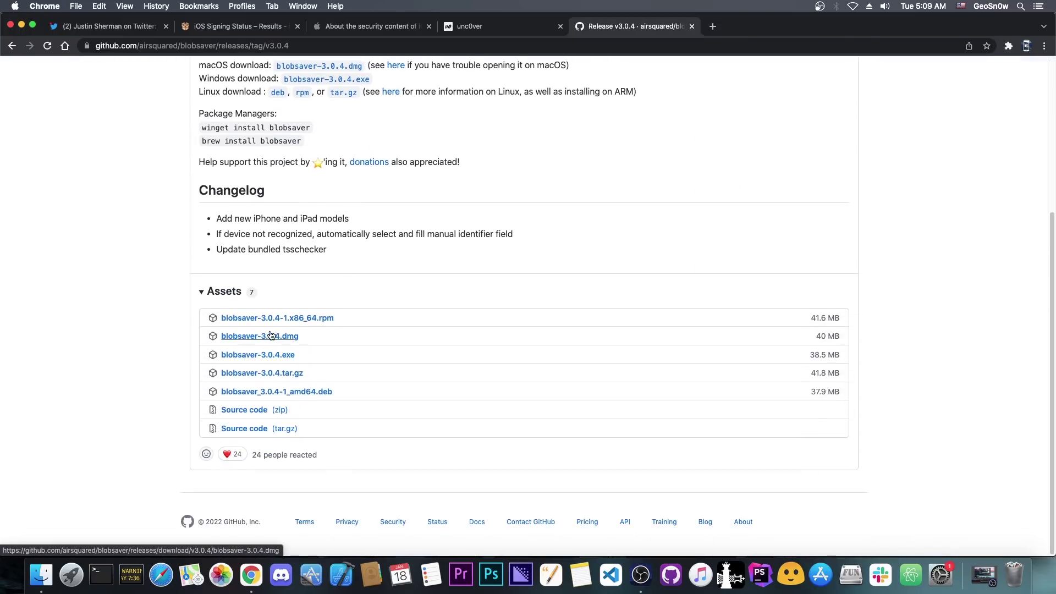
Launch blobsaver, try reading the device, and dismiss the LOCKDOWN_E_INVALID_HOST_ID error.
click(22, 25)
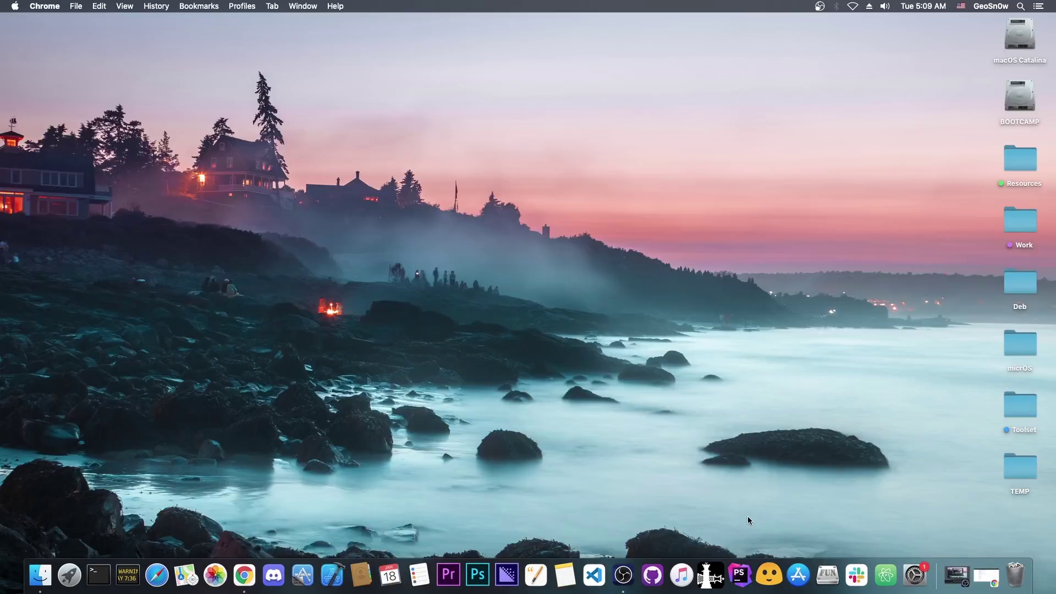
click(769, 574)
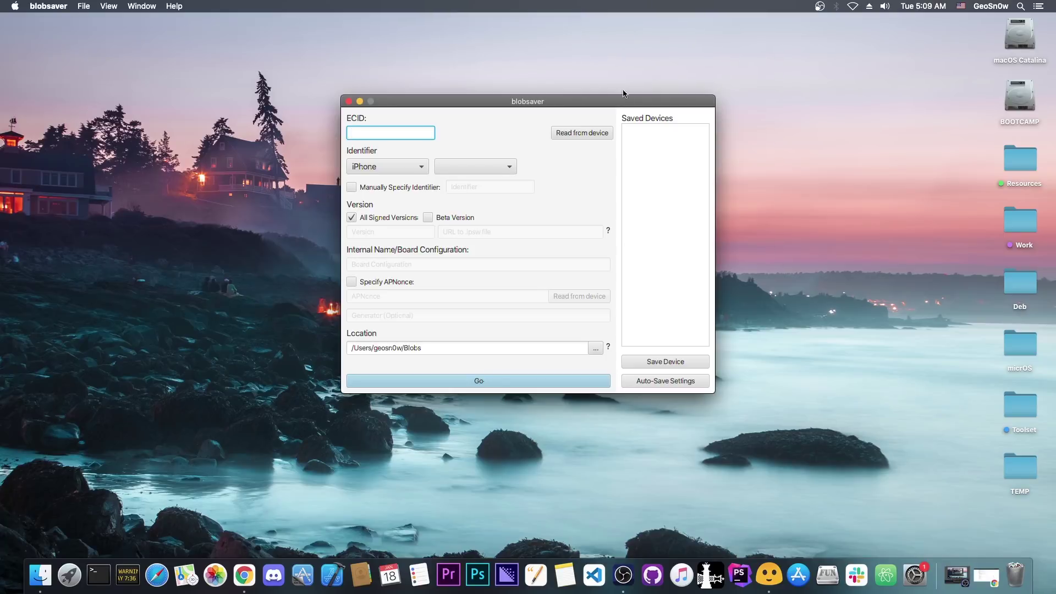
click(582, 133)
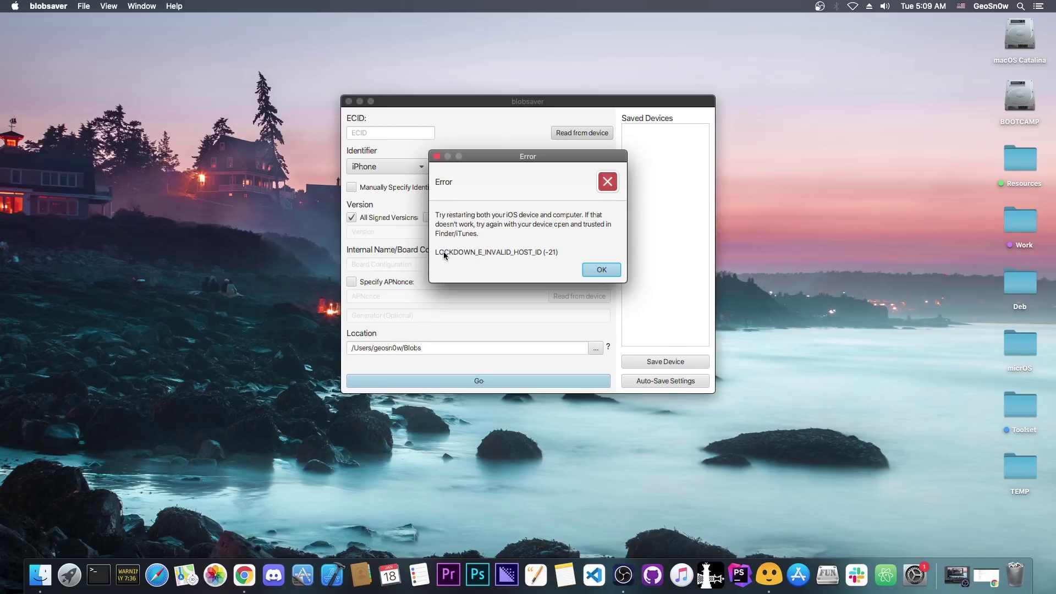
click(601, 269)
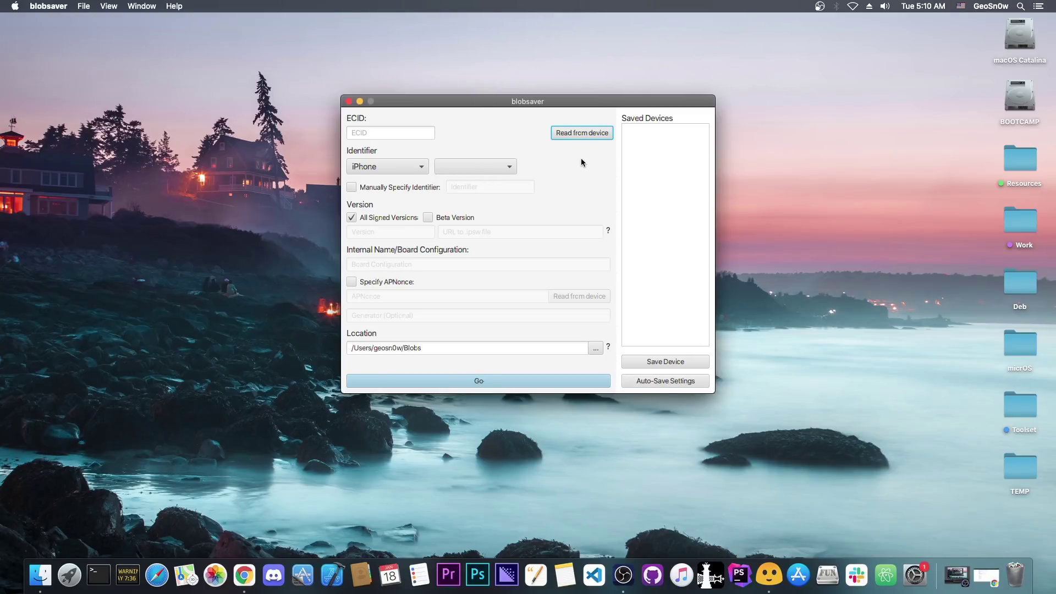
Read the iPod Touch 7's ECID and identifier from the device, leaving Specify APNonce unticked.
click(586, 133)
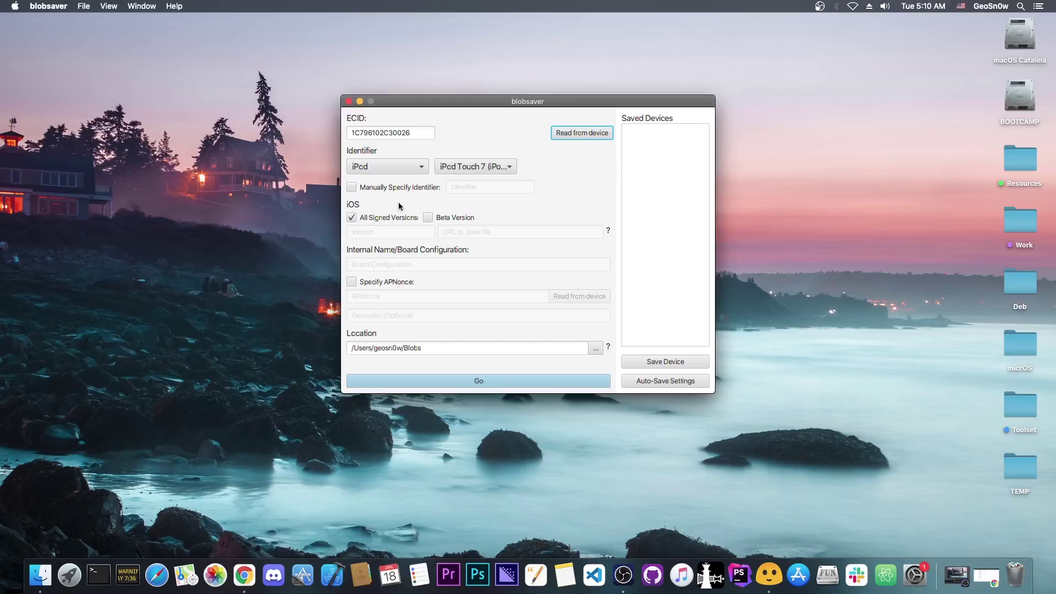
click(352, 281)
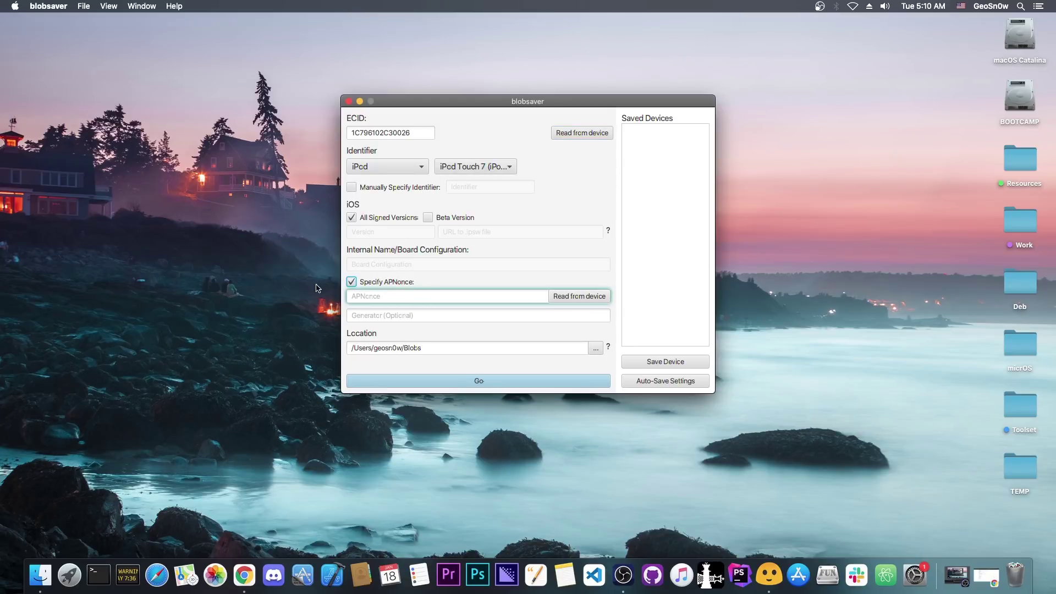
click(351, 282)
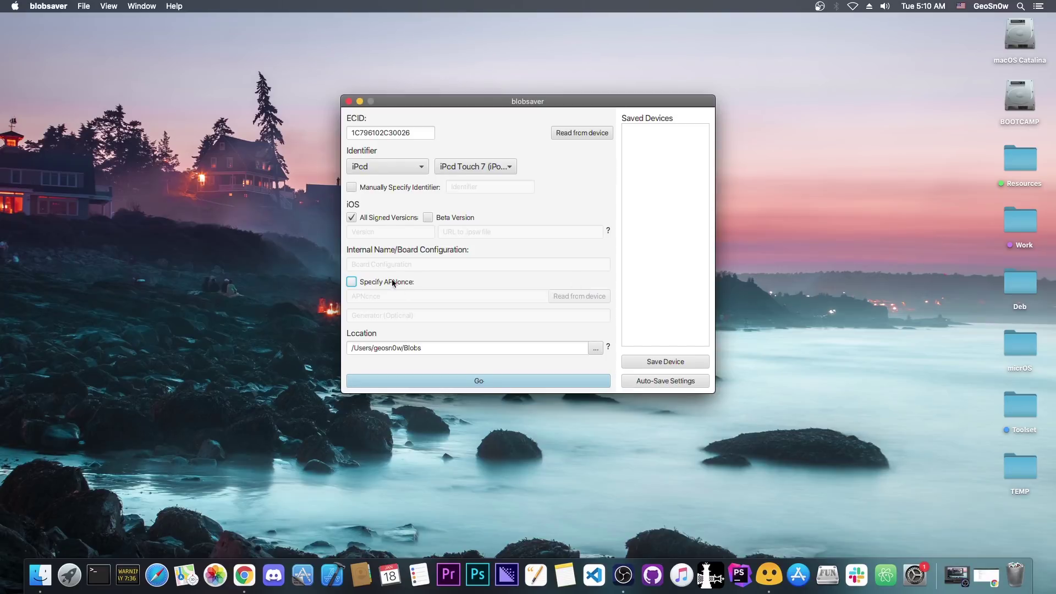
Save blobs for iOS 15.2.1 and 15.2, acknowledge the Success message, and quit blobsaver.
click(479, 381)
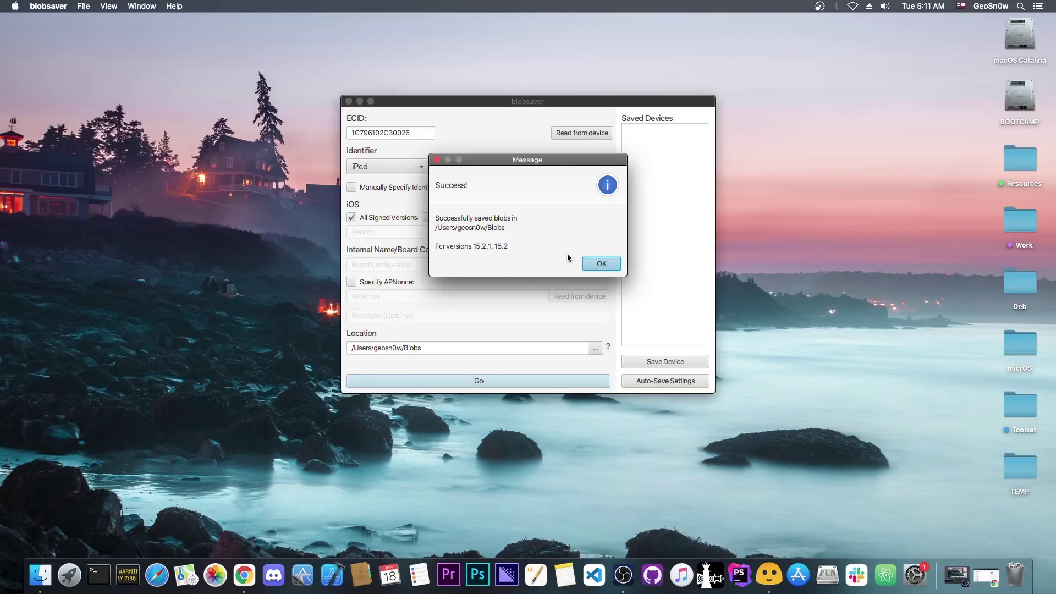
click(602, 264)
key(cmd+q)
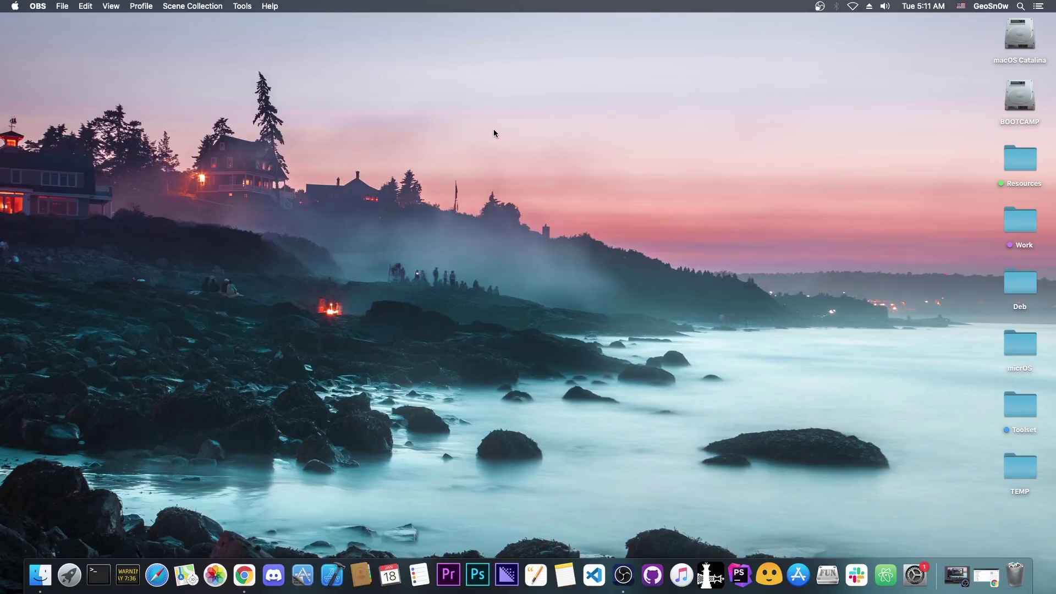
click(986, 575)
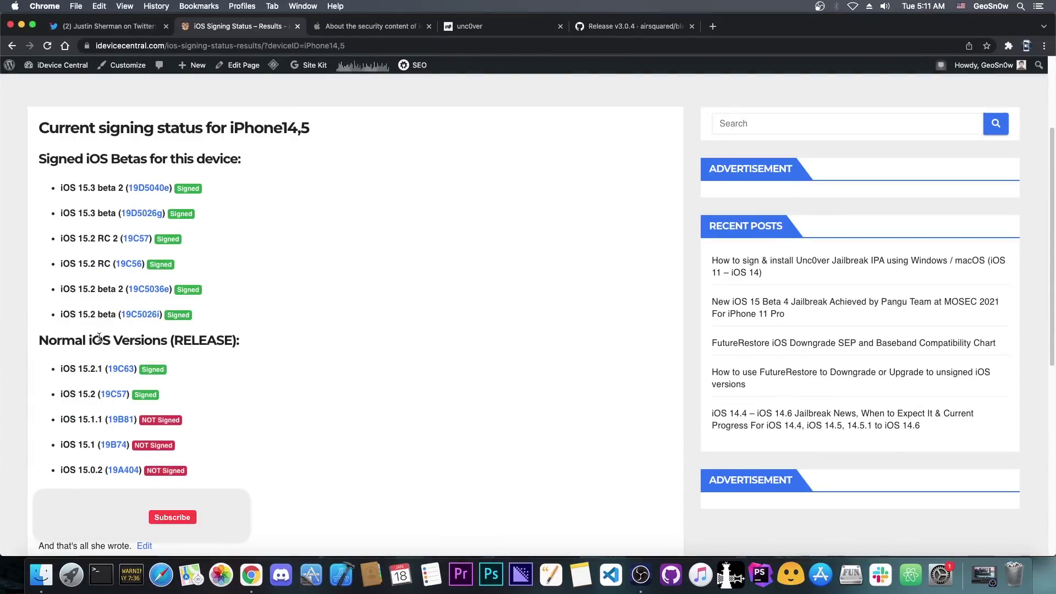
scroll(103, 394, down, 1)
click(109, 26)
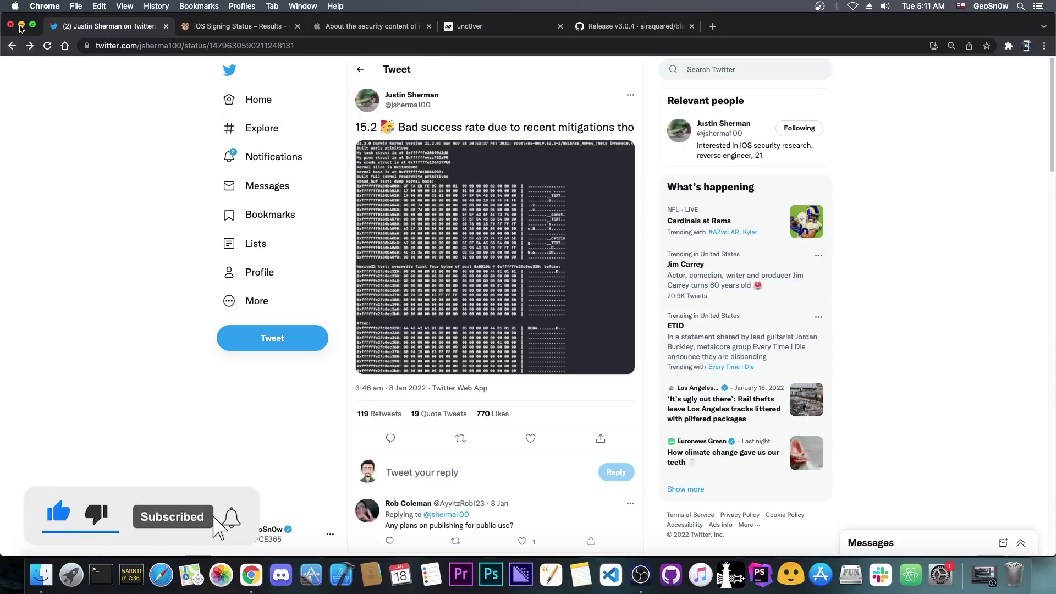
click(21, 25)
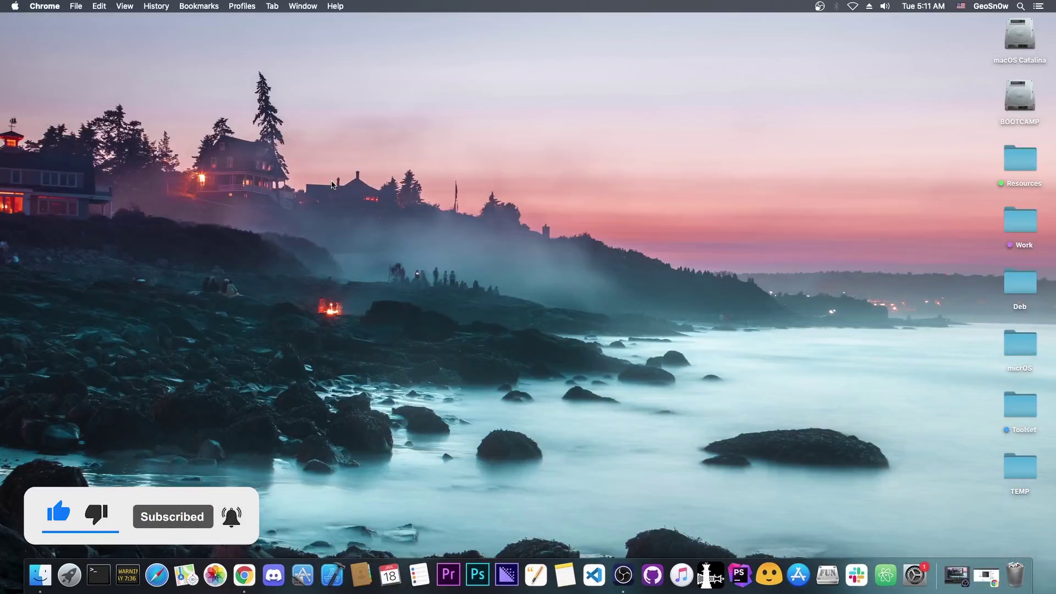